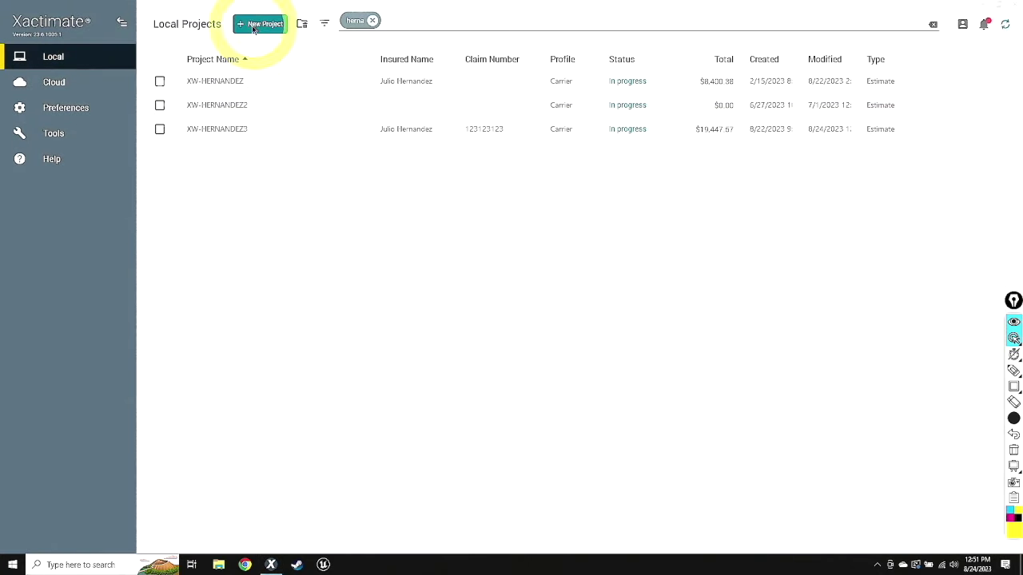
Create a new project named XW-CARLISLE, replacing the default date name and correcting the typo.
click(254, 26)
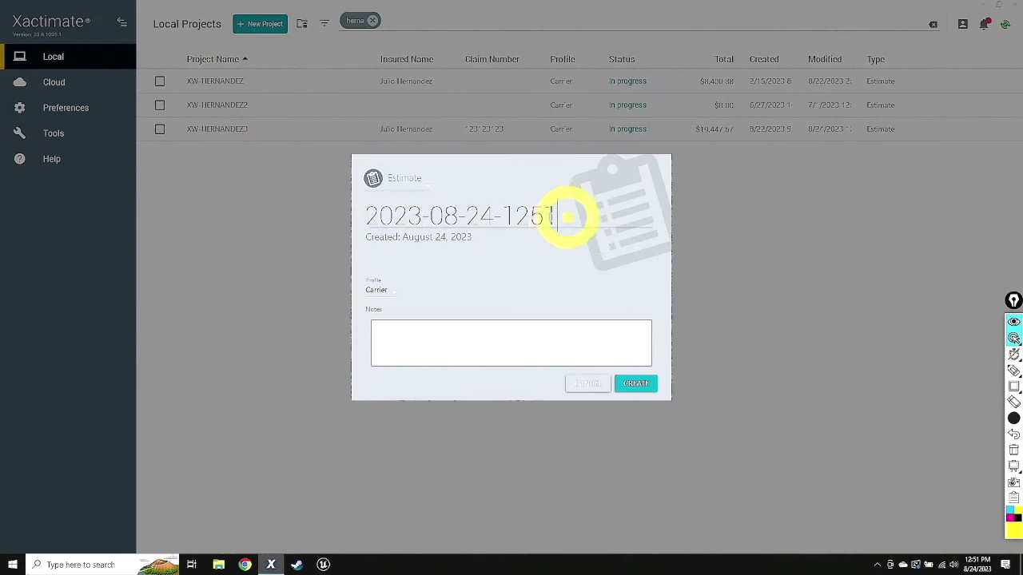
drag(559, 216, 328, 214)
text(XW-CARLISI)
key(Num_Lock)
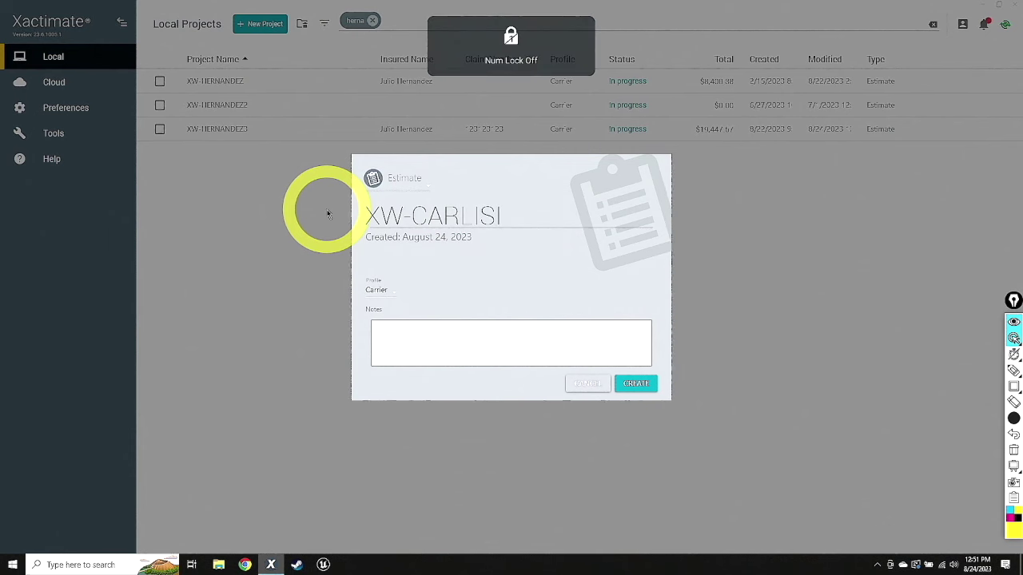
text(L)
key(BackSpace)
key(BackSpace)
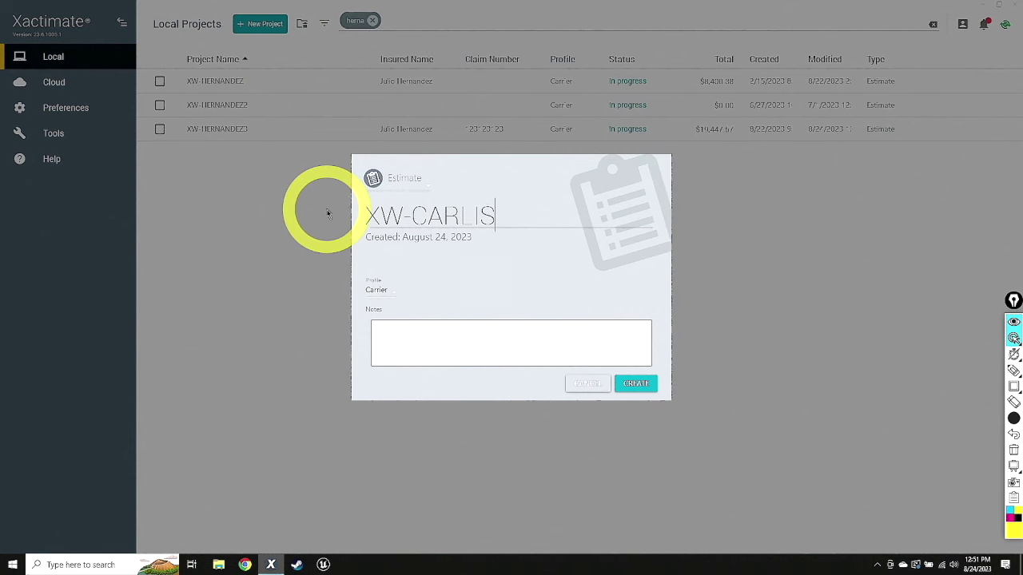
text(LE)
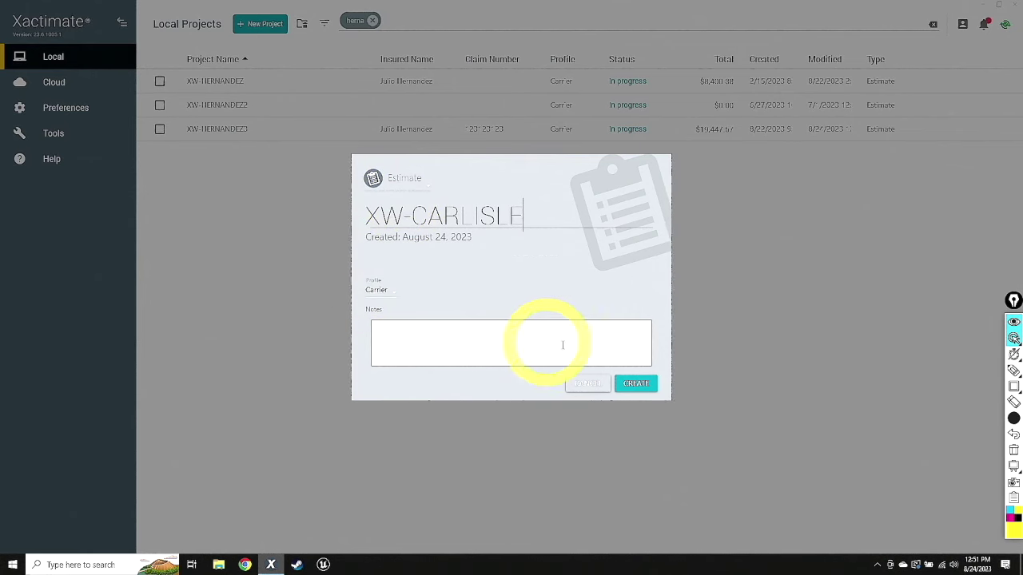
click(643, 387)
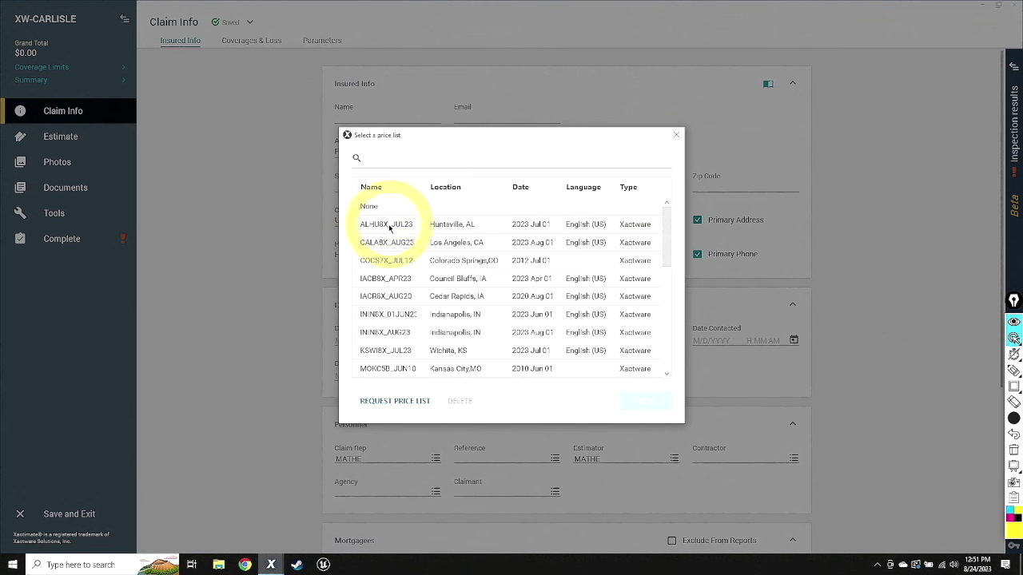
Assign the ALHU8X_JUL23 price list and open the blank Main Level sketch with the sidebar collapsed.
double_click(389, 227)
double_click(376, 207)
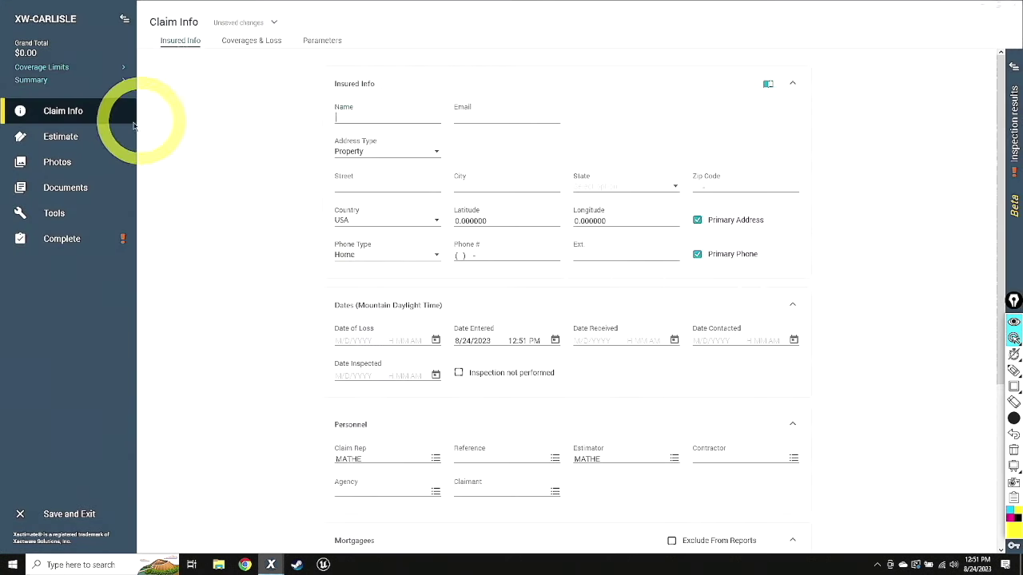
click(56, 134)
click(64, 167)
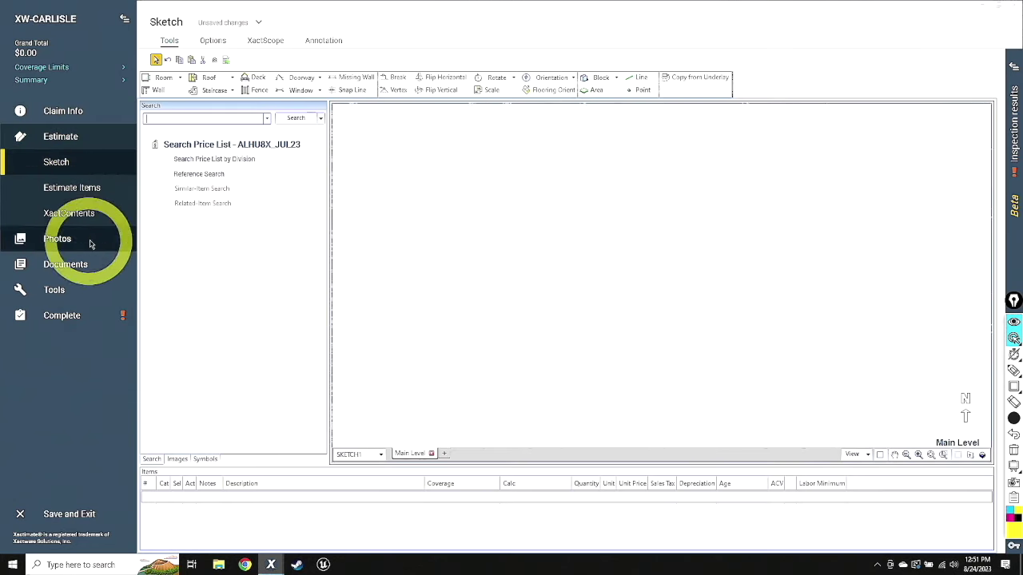
click(124, 18)
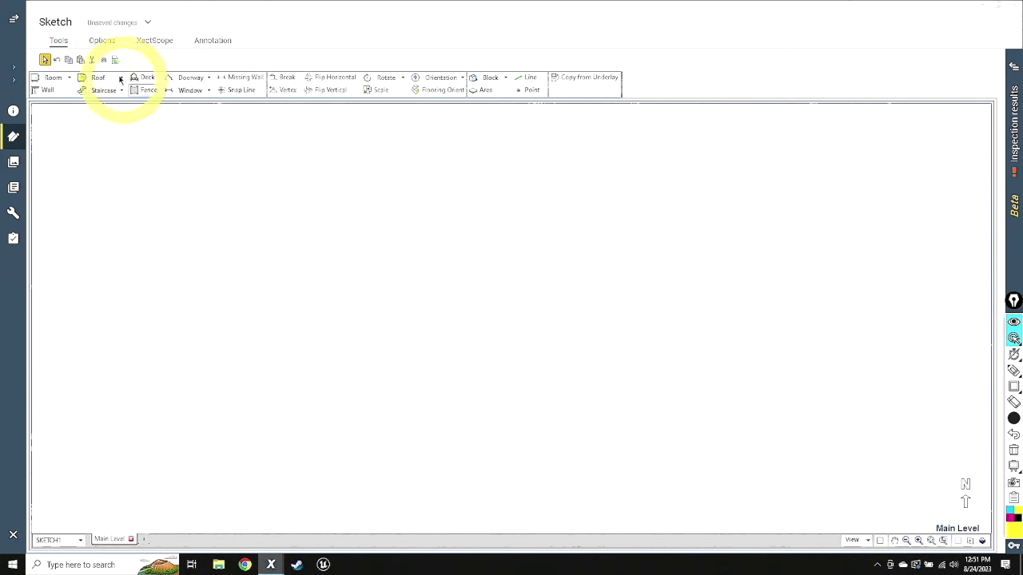
Draw a rectangular 4/12 gable roof, Roof1, totalling 805.89 sq ft, and open its properties.
click(93, 78)
drag(250, 214, 470, 357)
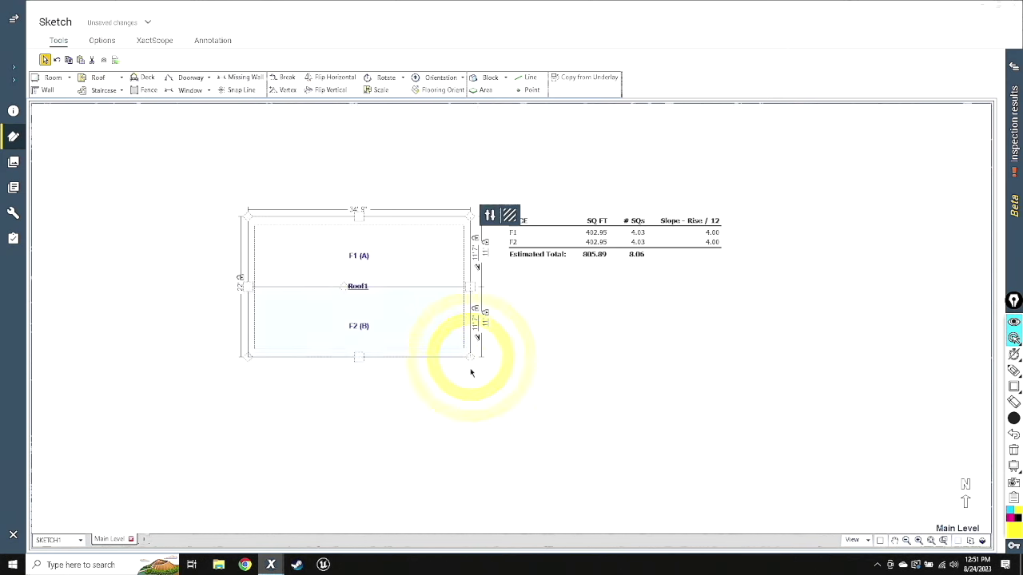
click(490, 215)
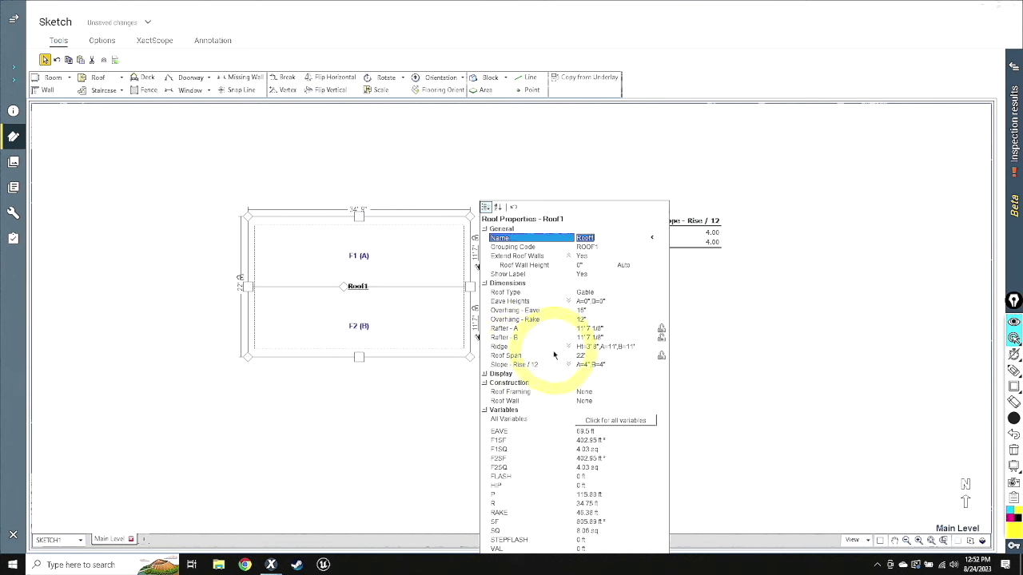
Review Roof1's span and slope settings, then change its roof type from Gable to Hip.
click(508, 356)
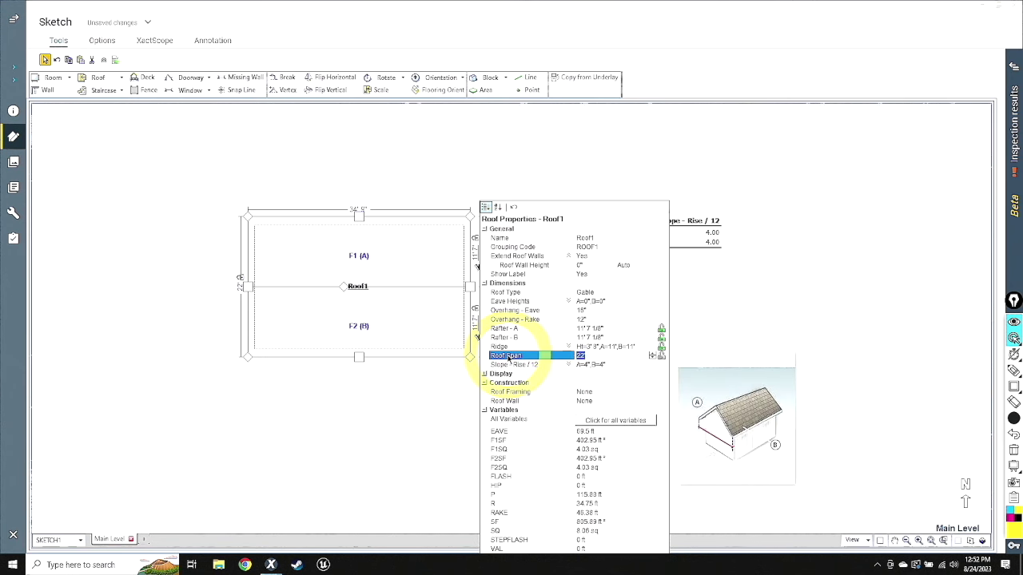
click(511, 365)
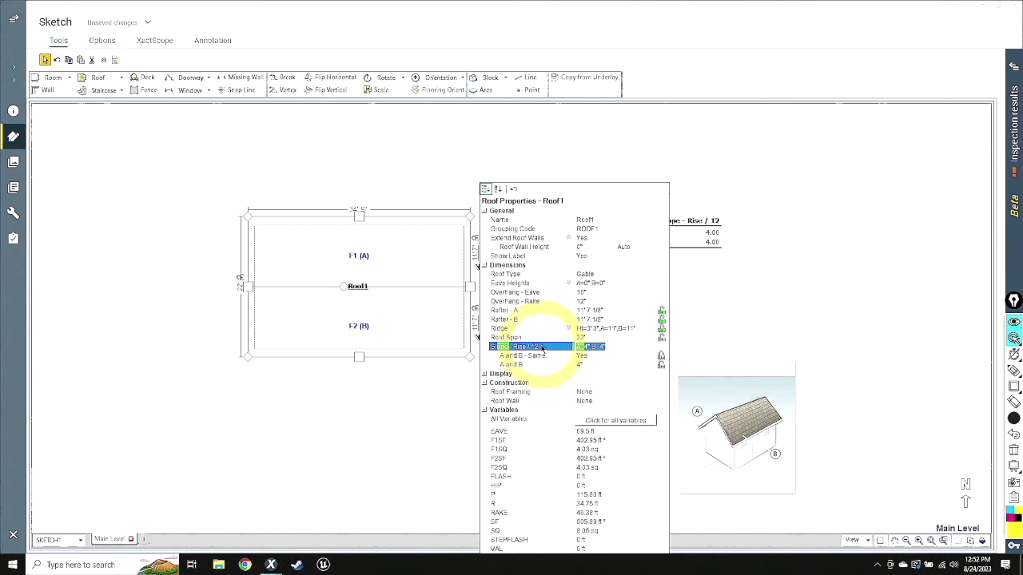
click(591, 274)
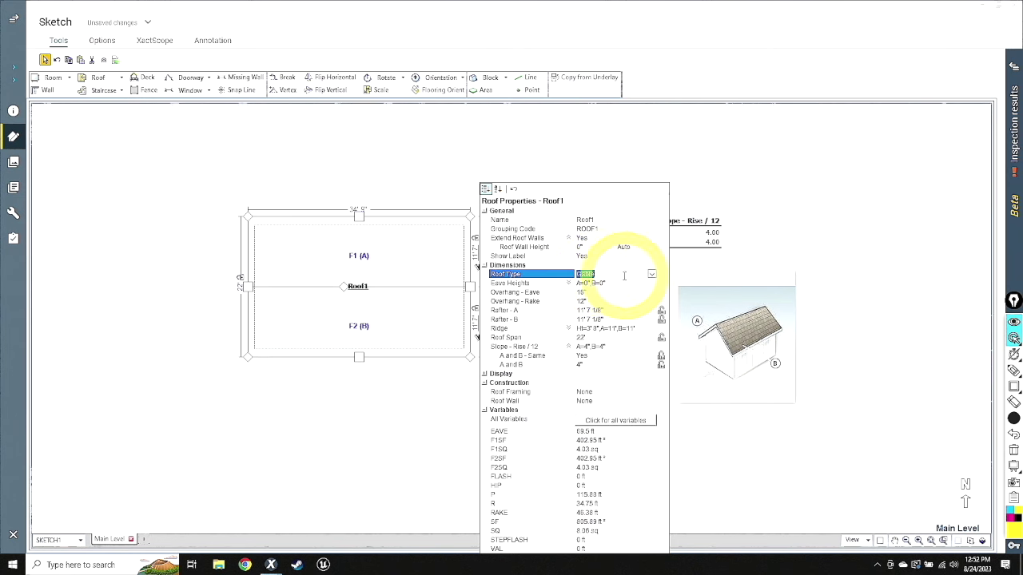
click(652, 274)
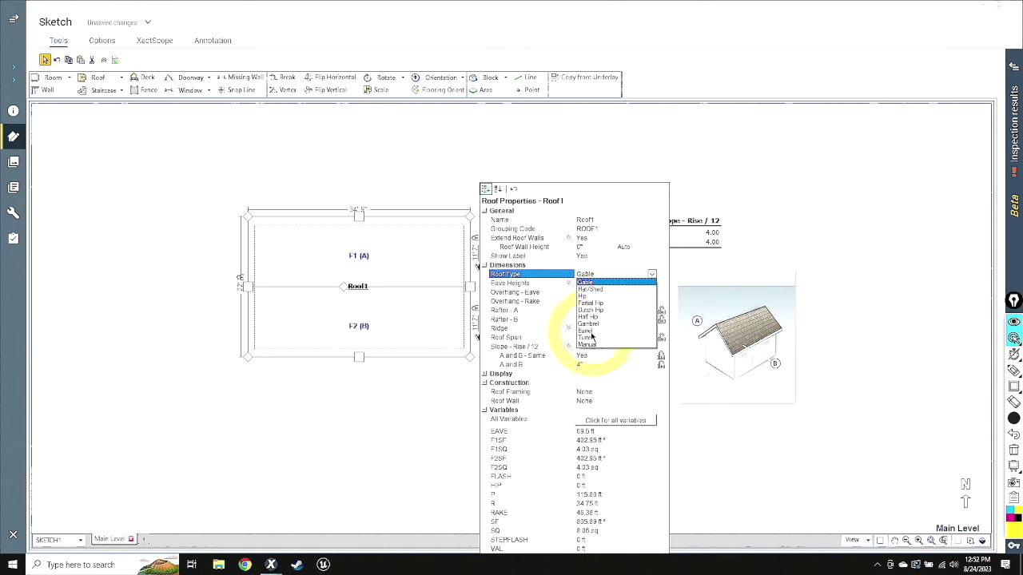
click(591, 297)
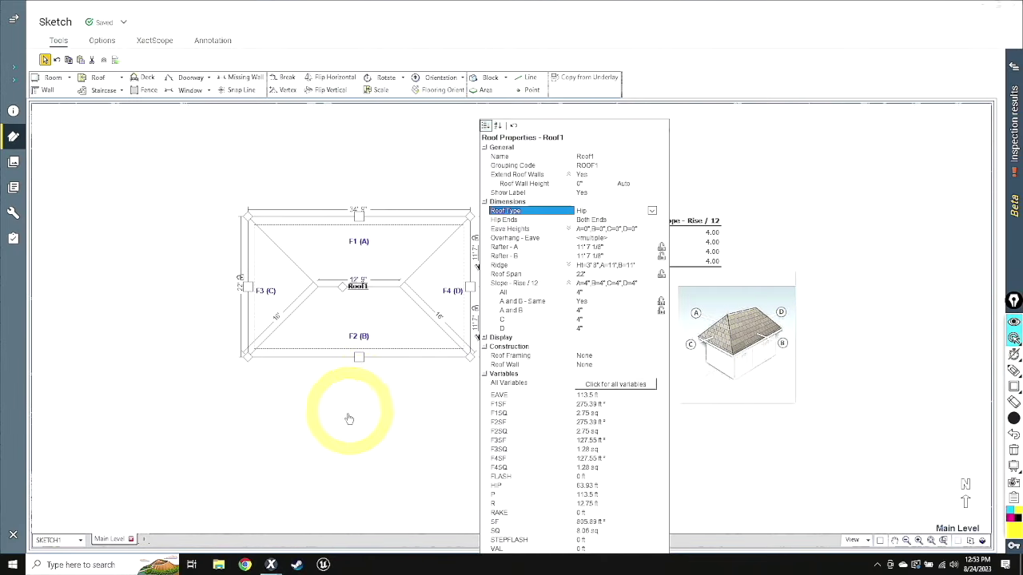
Break Roof1's bottom edge and pull it down into a Roof2 wing, raising the total to 941.50 sq ft.
click(347, 418)
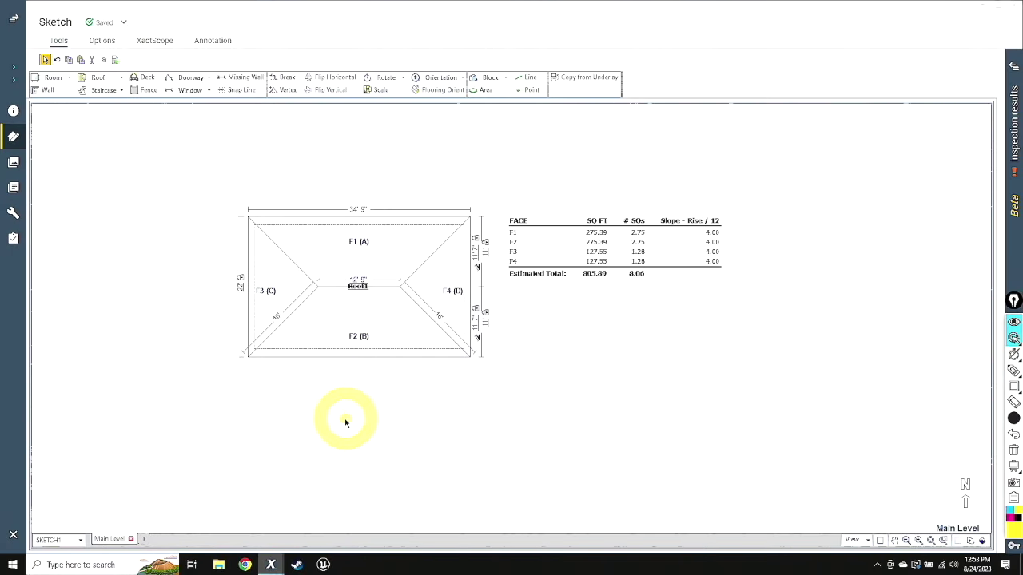
click(369, 257)
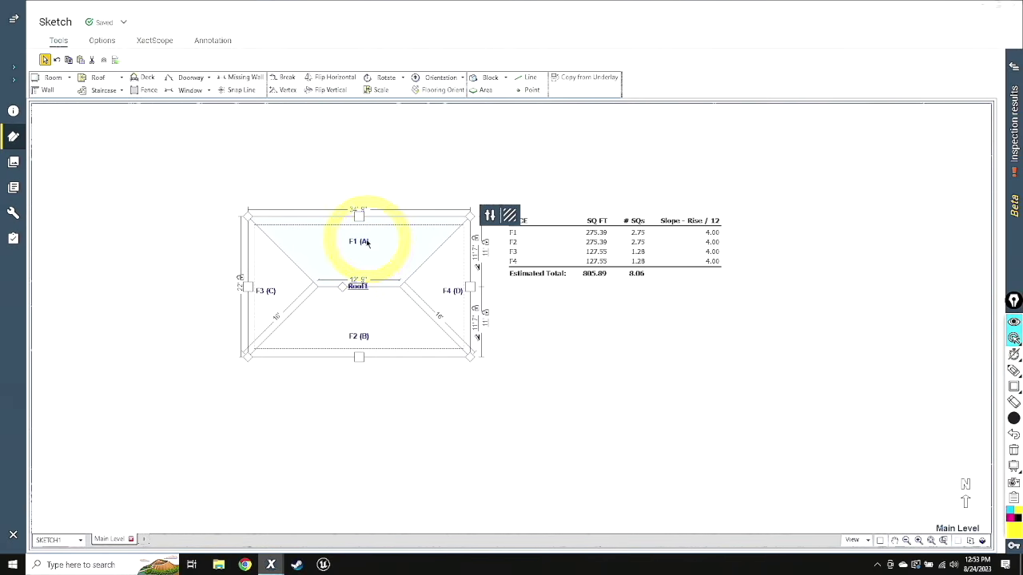
click(342, 238)
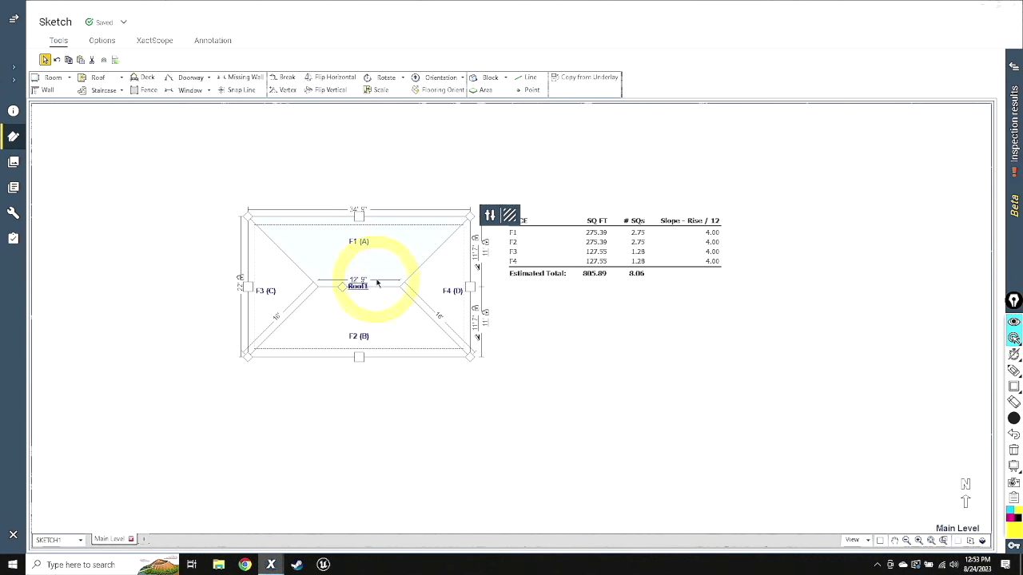
key(b)
click(333, 359)
drag(292, 356, 315, 404)
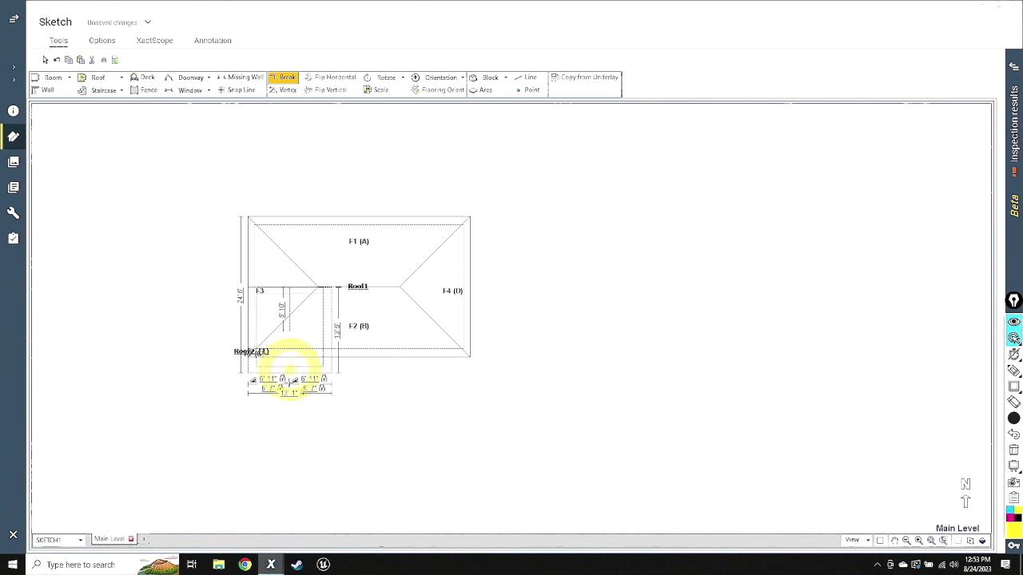
scroll(314, 400, up, 3)
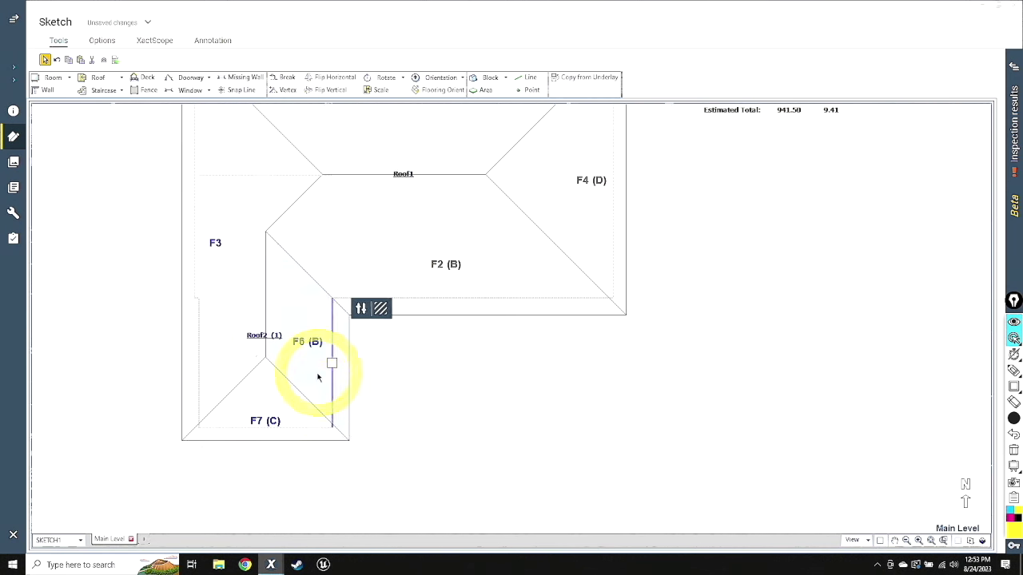
click(377, 175)
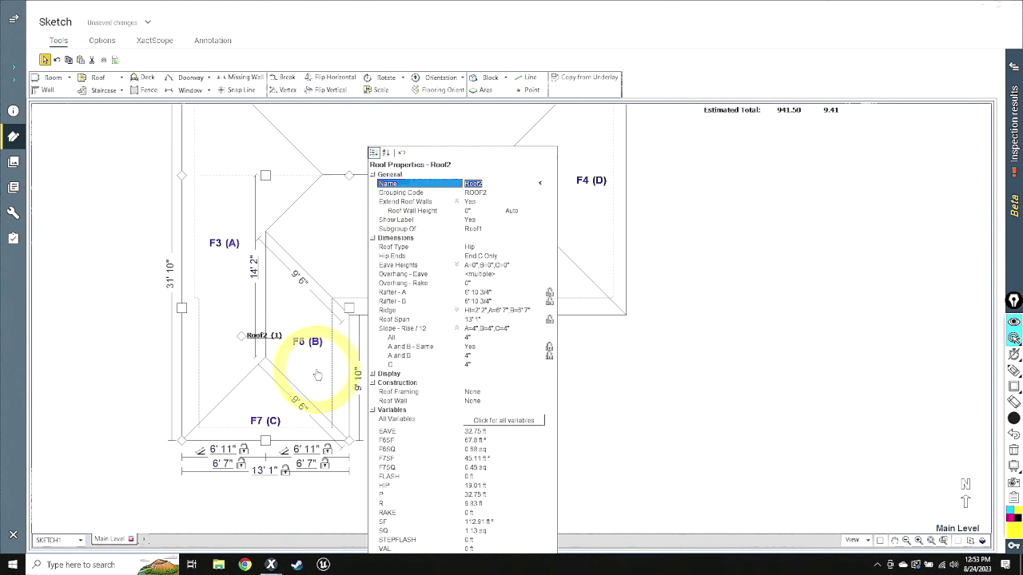
Confirm Roof2's 4/12 pitch, then select both roofs and open their shared properties.
scroll(240, 415, down, 2)
scroll(200, 399, down, 1)
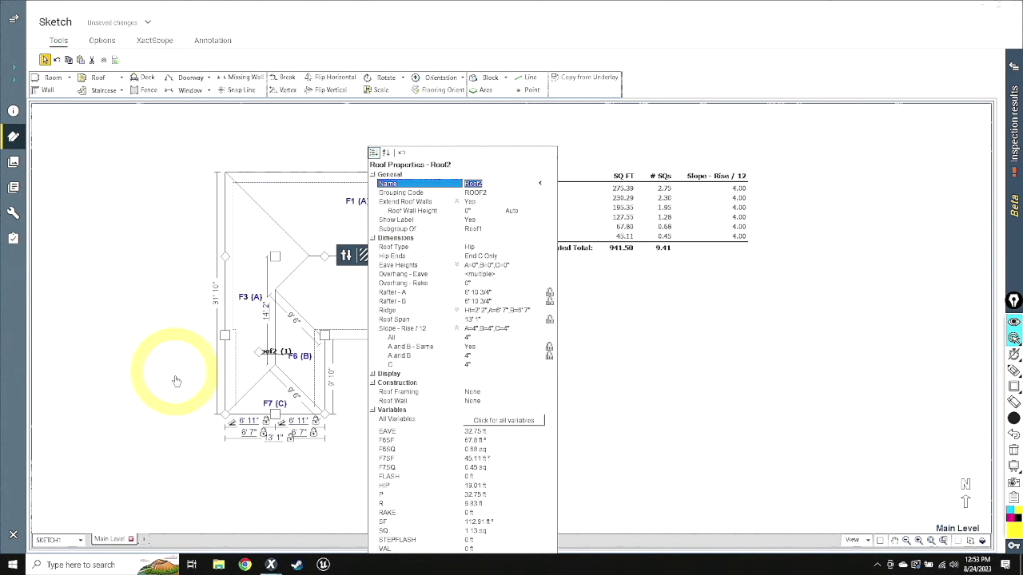
click(183, 394)
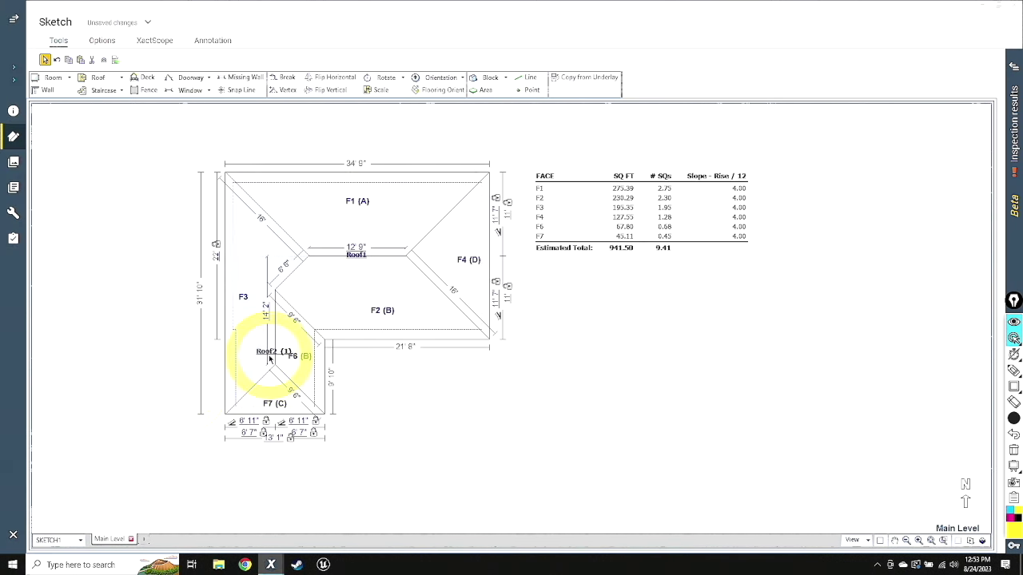
click(270, 390)
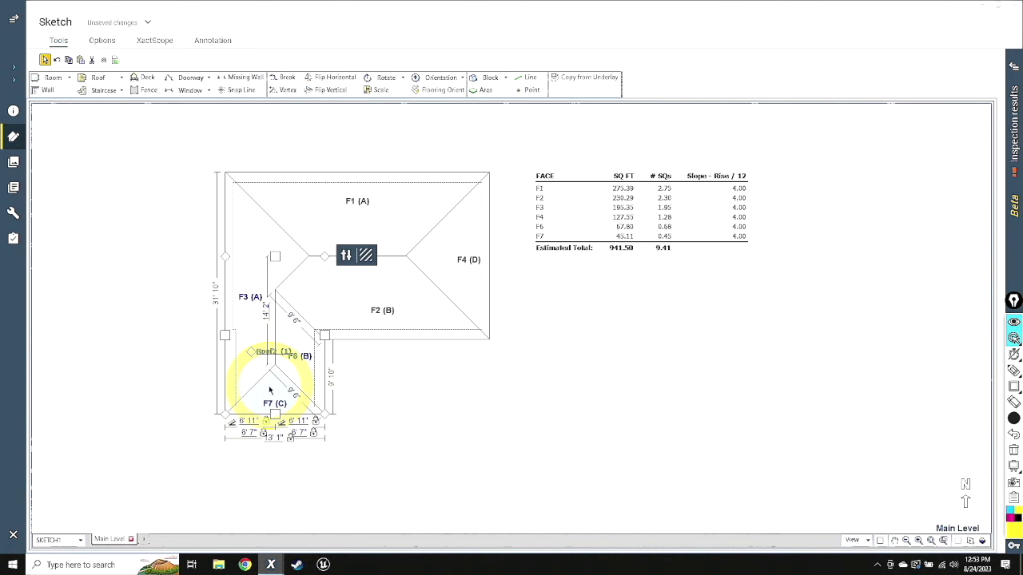
double_click(271, 390)
click(441, 183)
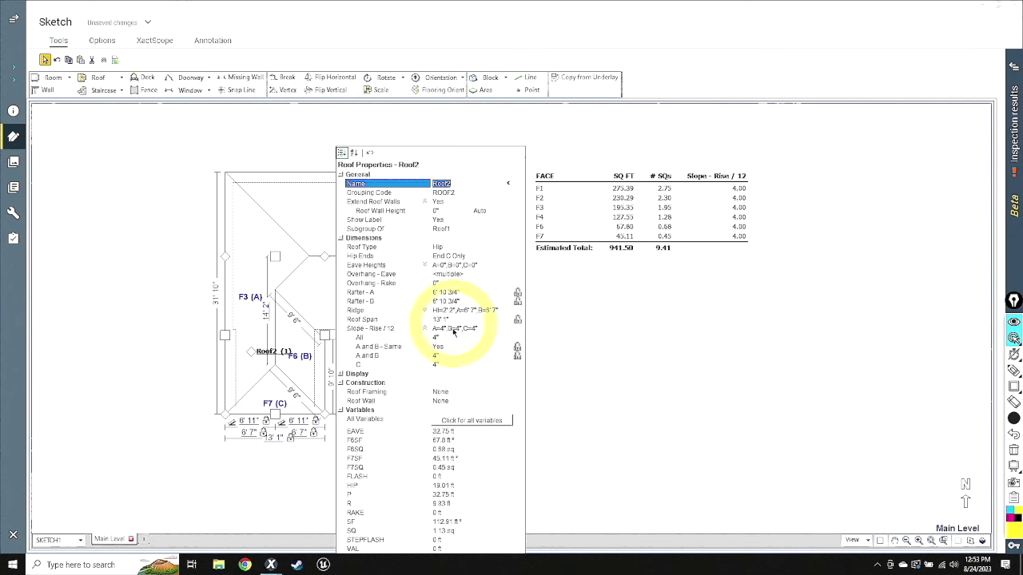
click(183, 338)
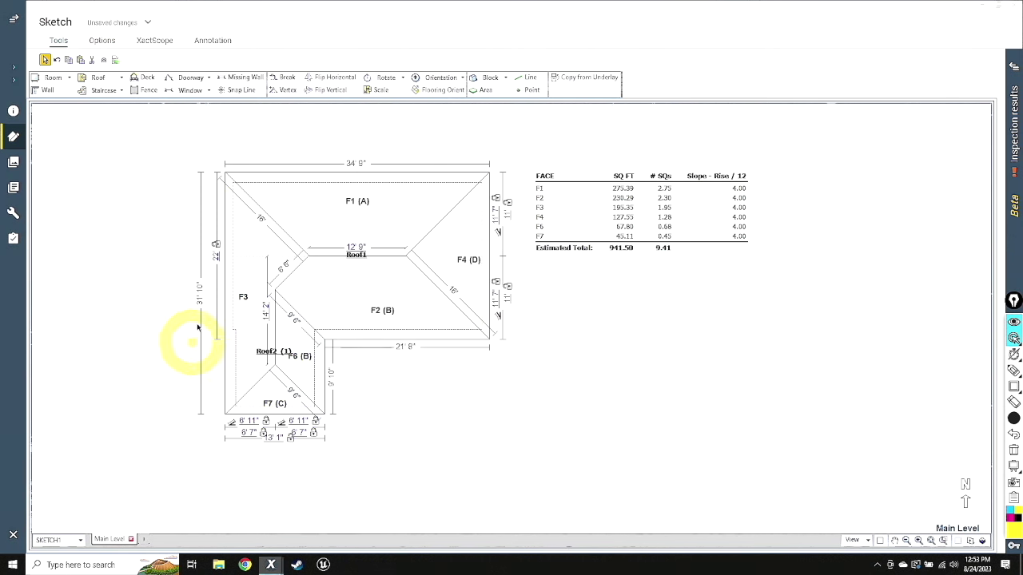
drag(305, 285, 388, 411)
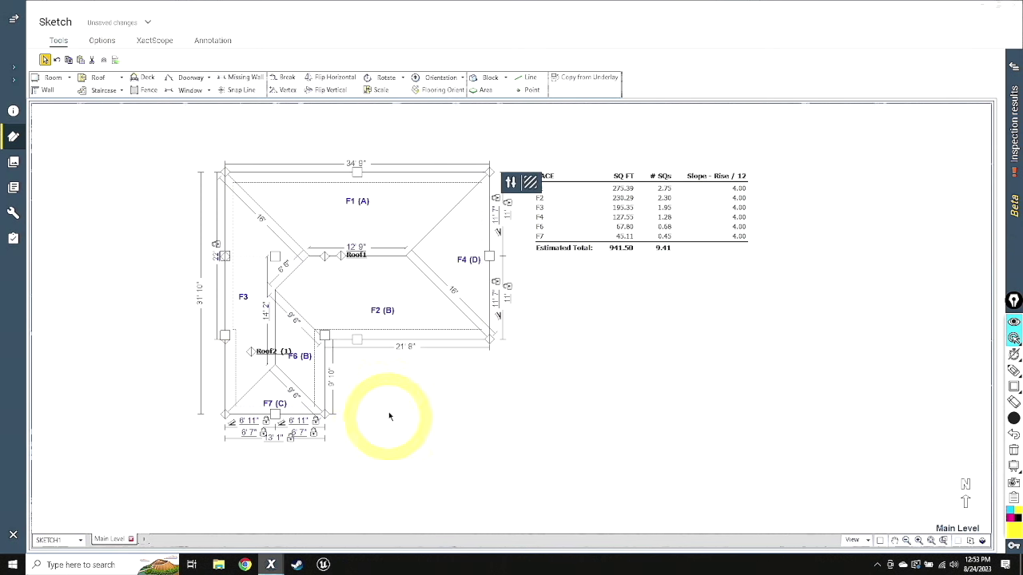
click(515, 177)
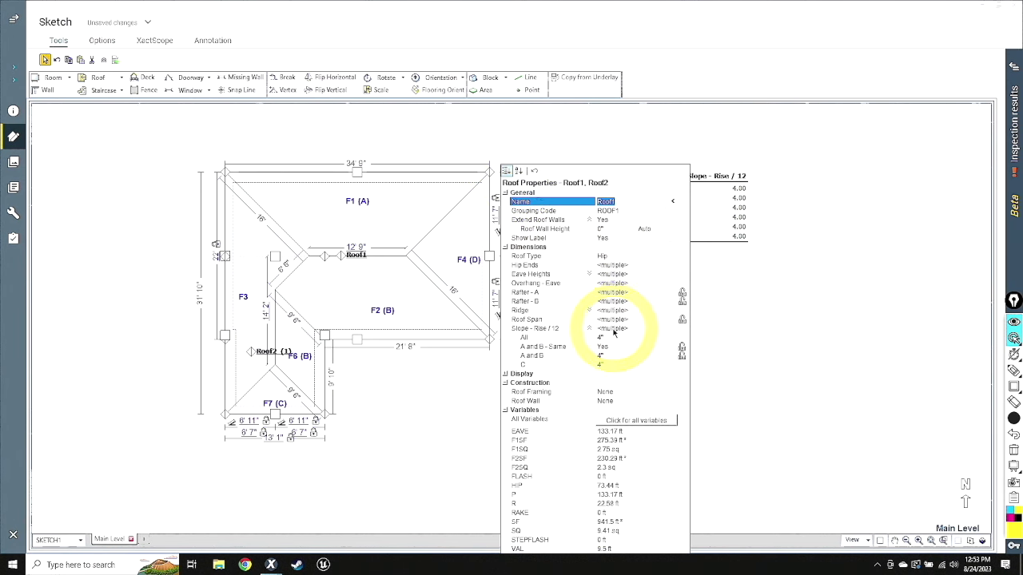
click(418, 384)
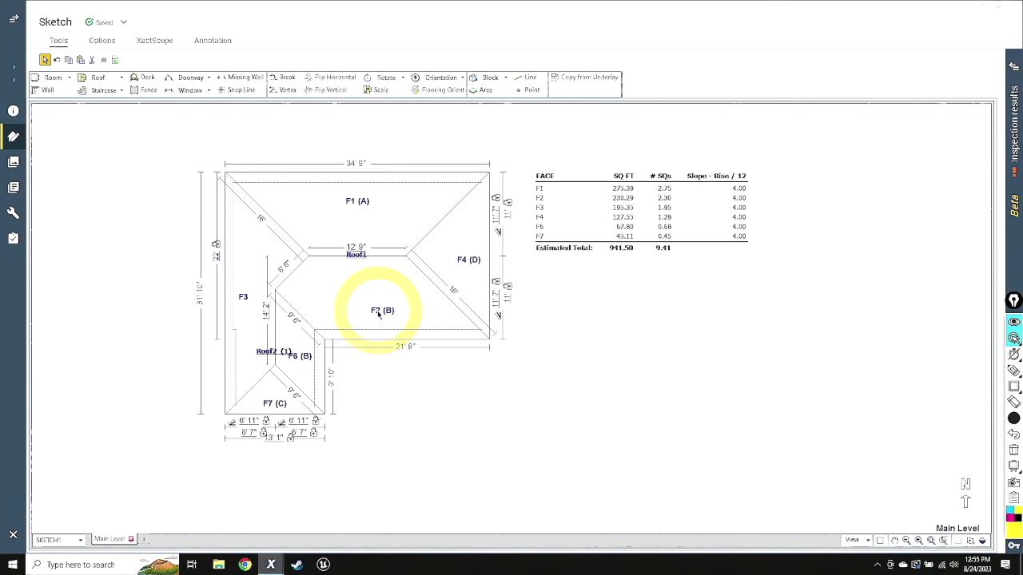
click(544, 178)
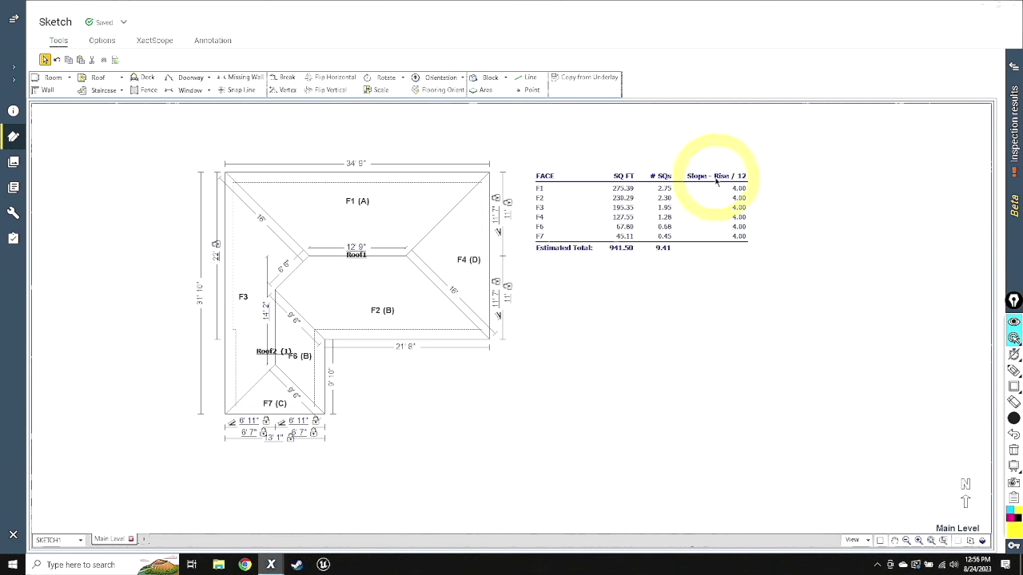
Zoom and pan the sketch, then drag the face area table down beside the roof's middle.
click(371, 283)
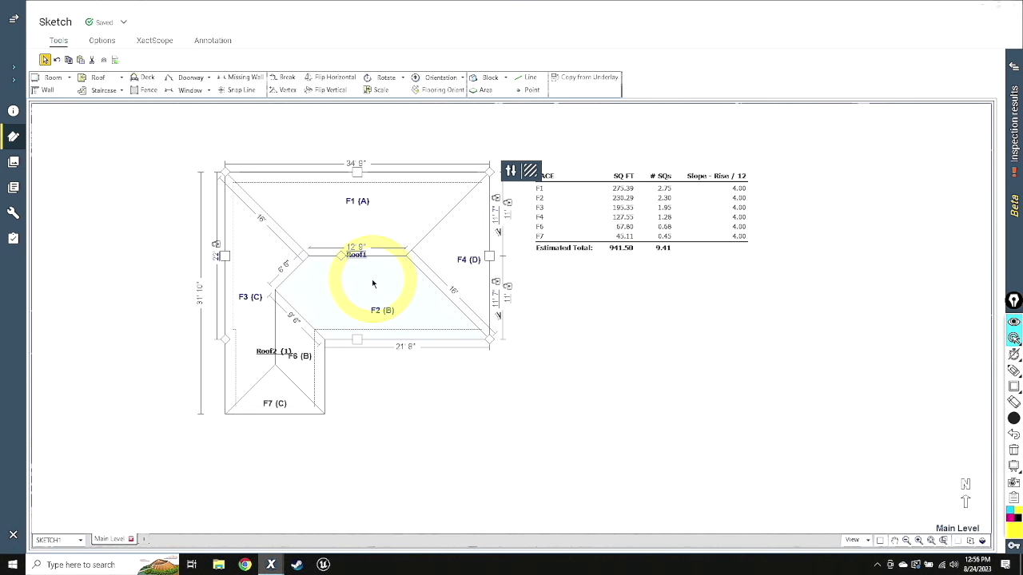
scroll(170, 309, up, 1)
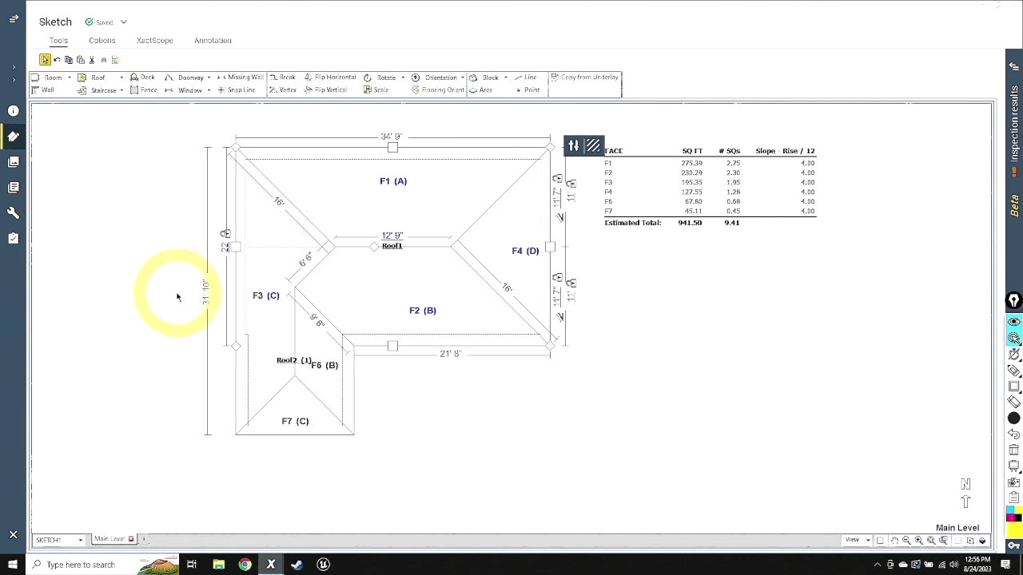
click(431, 303)
drag(443, 307, 440, 323)
click(453, 312)
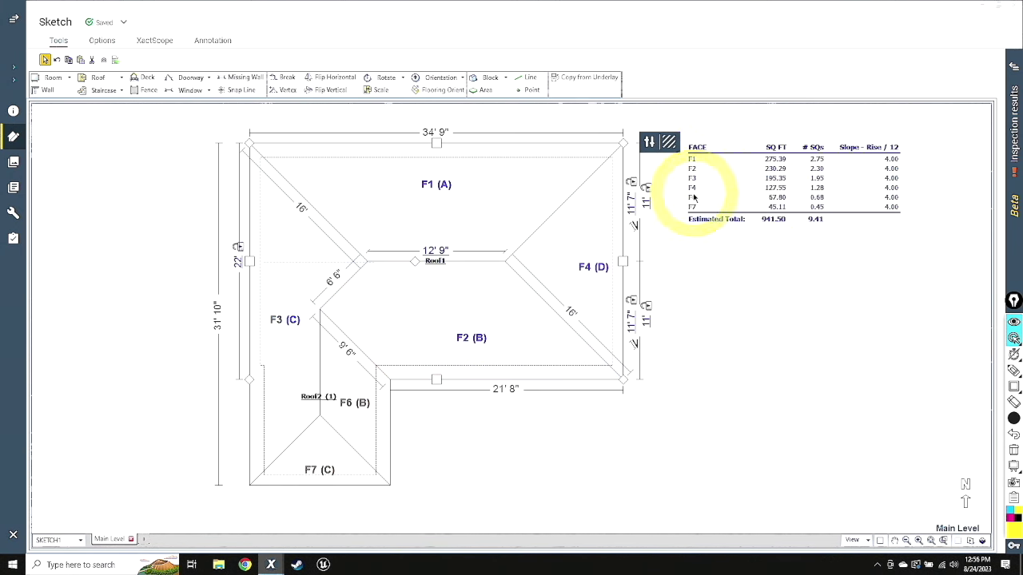
click(702, 149)
drag(680, 138, 654, 229)
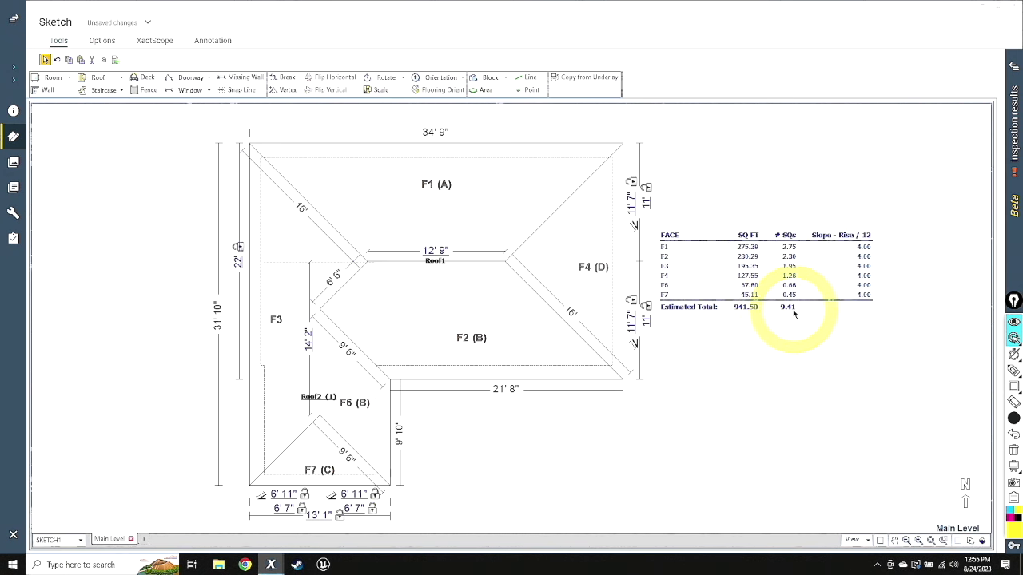
click(448, 311)
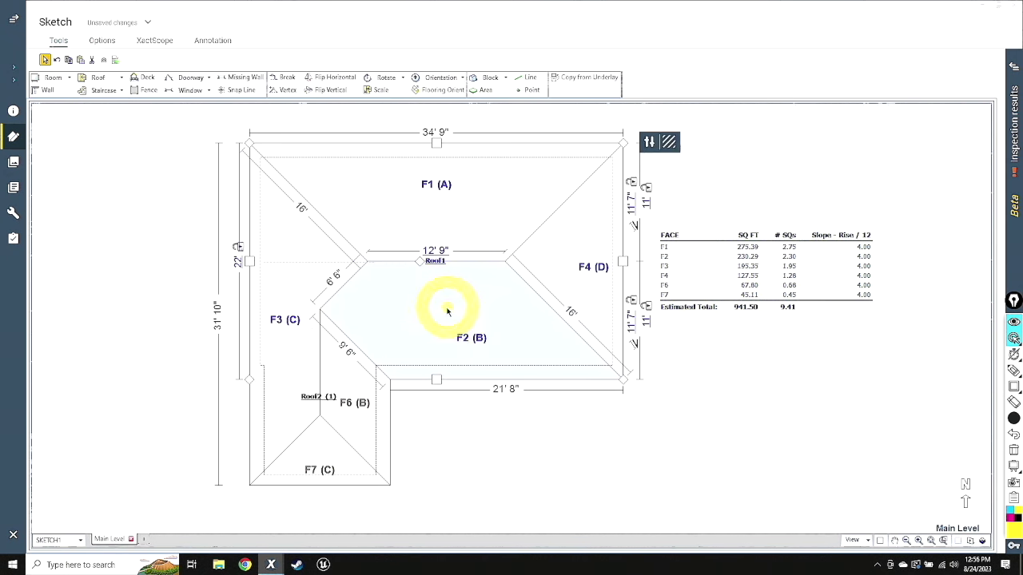
click(532, 449)
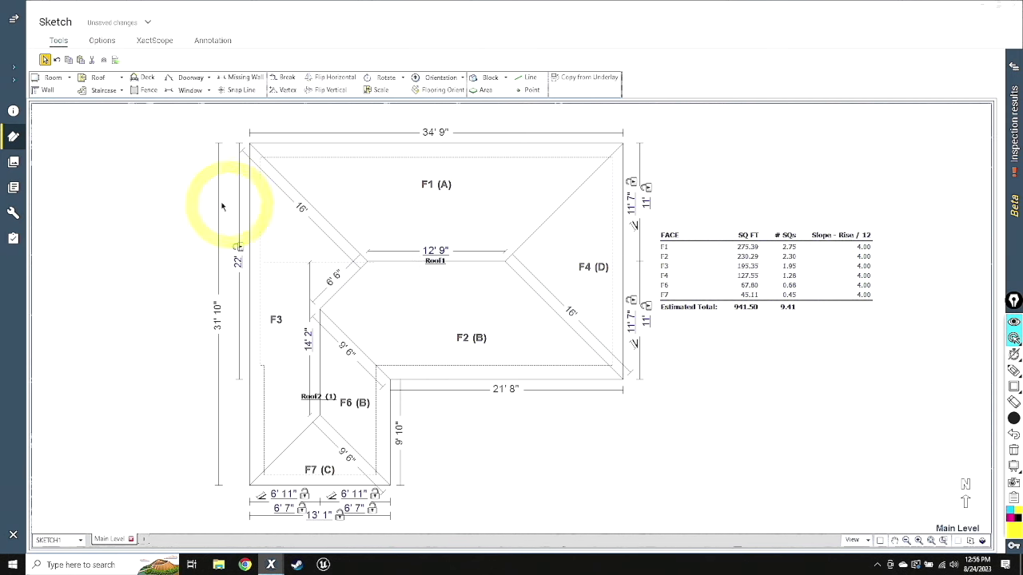
Set Slope Rise/12 All to 12 for both roofs, bringing the total to 1263.15 sq ft.
click(567, 341)
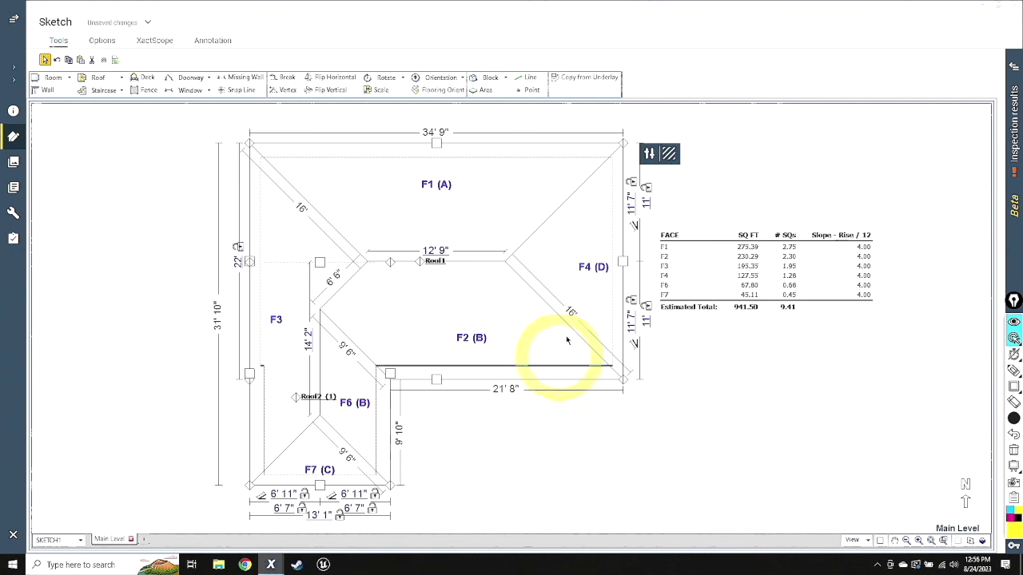
click(648, 154)
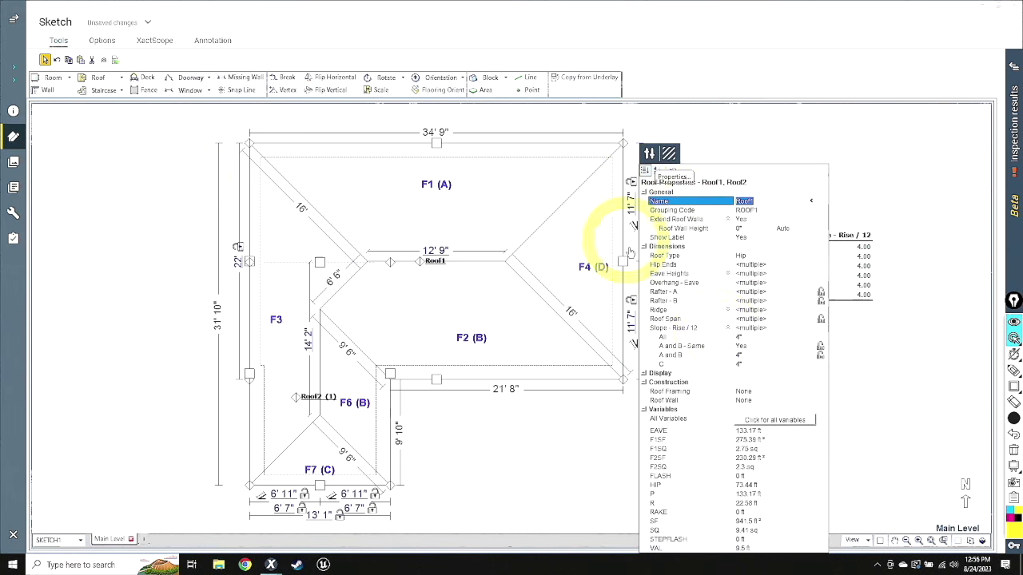
click(741, 337)
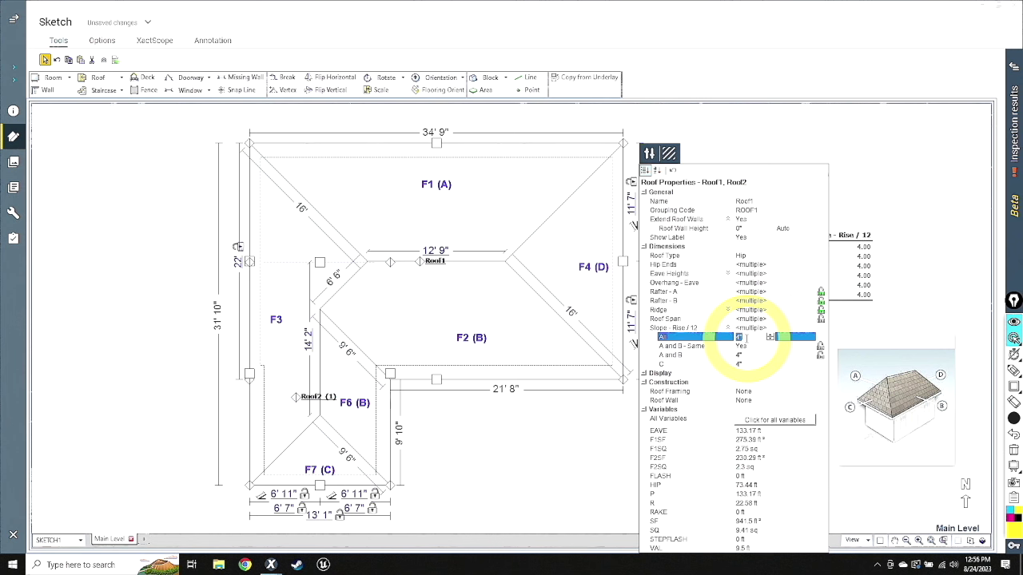
text(12)
key(Return)
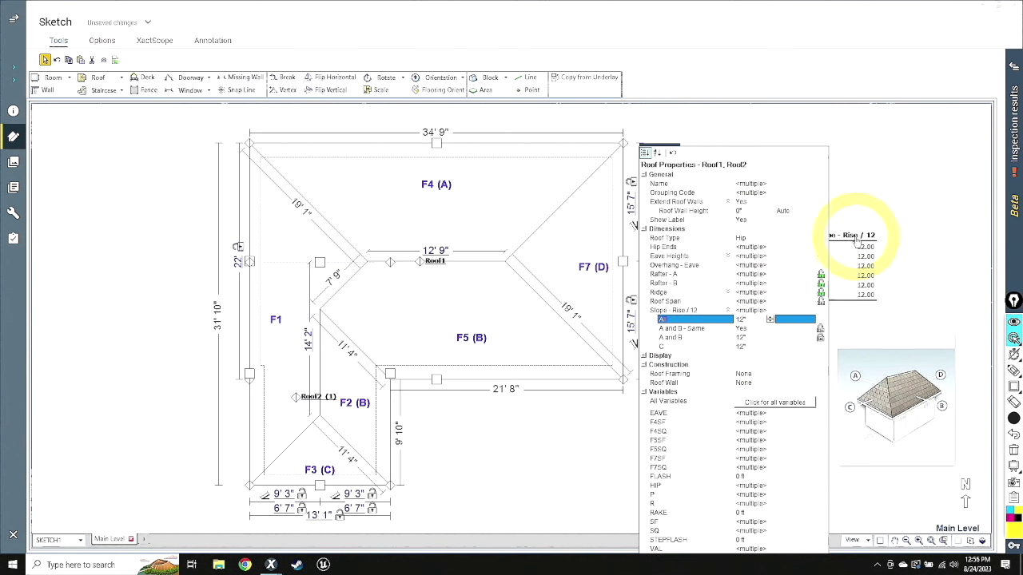
click(603, 461)
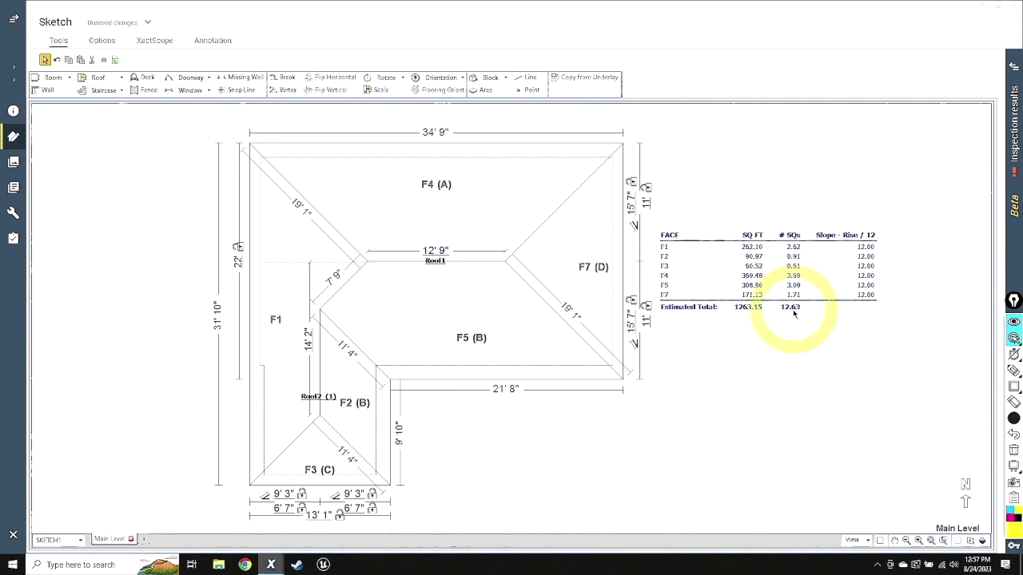
click(983, 542)
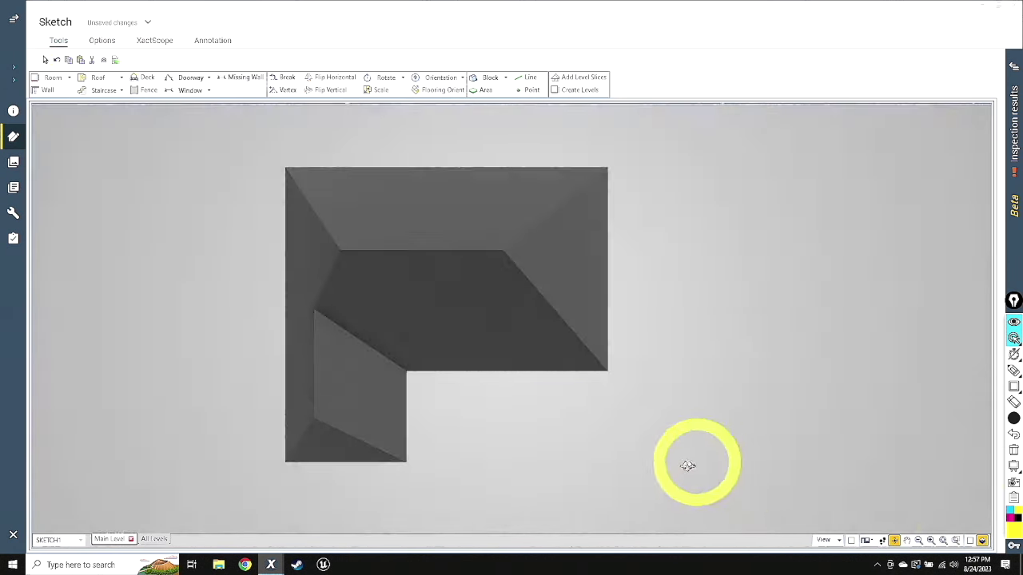
drag(672, 468, 576, 343)
mouse_move(486, 372)
mouse_down()
mouse_move(735, 354)
mouse_move(651, 377)
mouse_move(411, 393)
mouse_move(527, 408)
mouse_move(397, 373)
mouse_move(304, 389)
mouse_move(466, 427)
mouse_move(606, 438)
mouse_up()
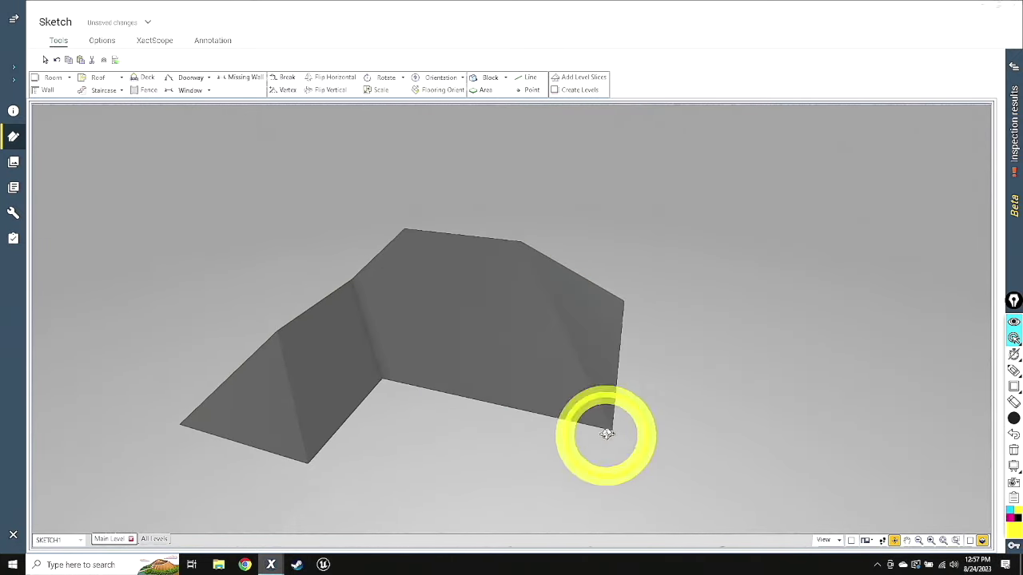
click(969, 540)
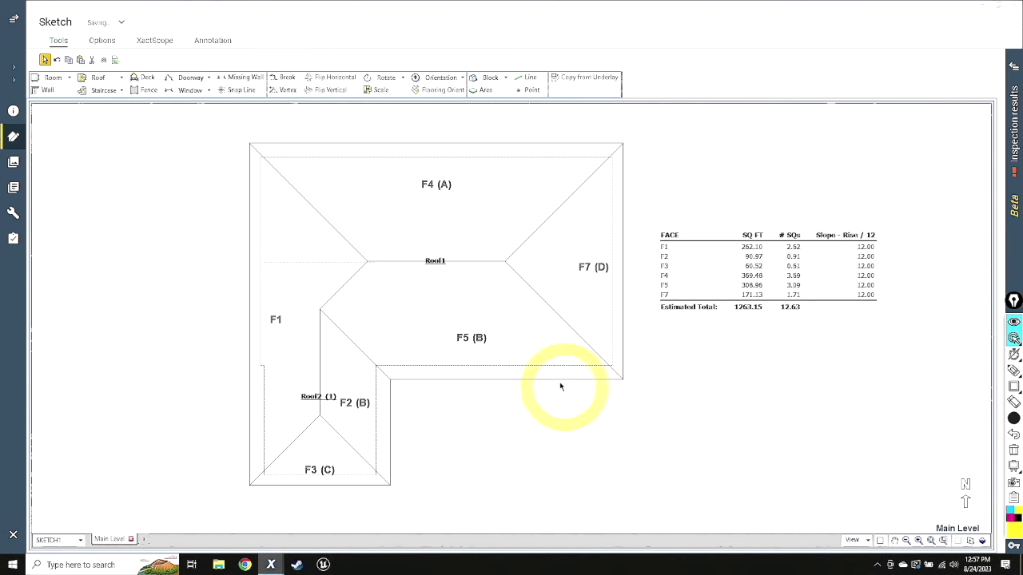
Set Roof1's Slope Rise/12 All to 5, dropping the total to 1070.54 sq ft.
click(485, 321)
click(647, 146)
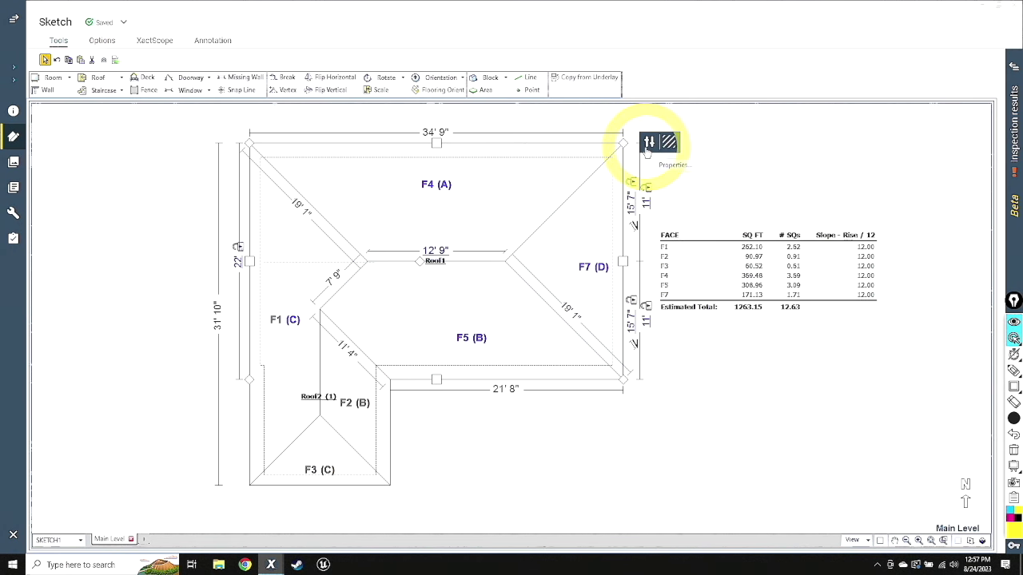
click(648, 145)
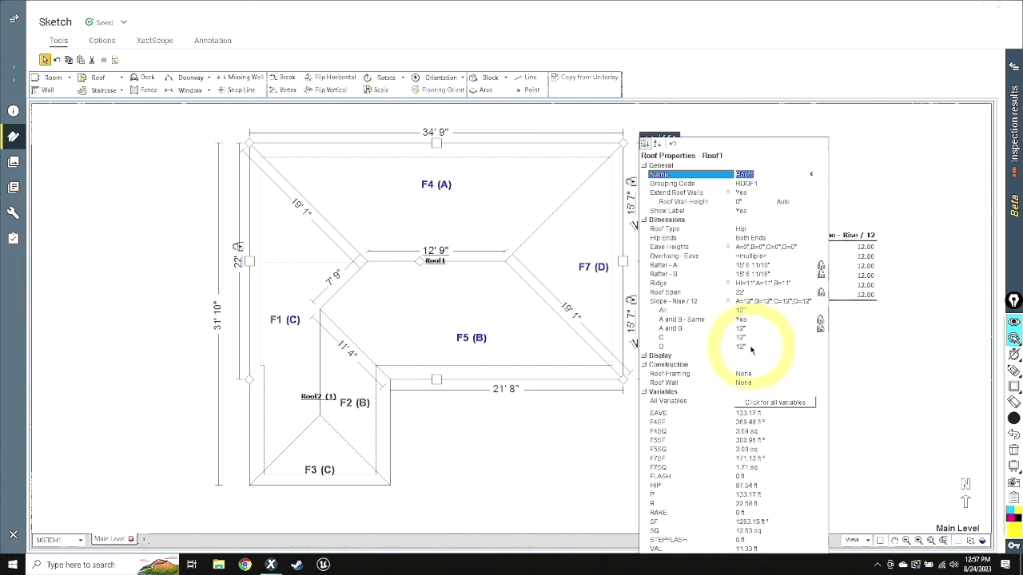
click(747, 310)
text(6)
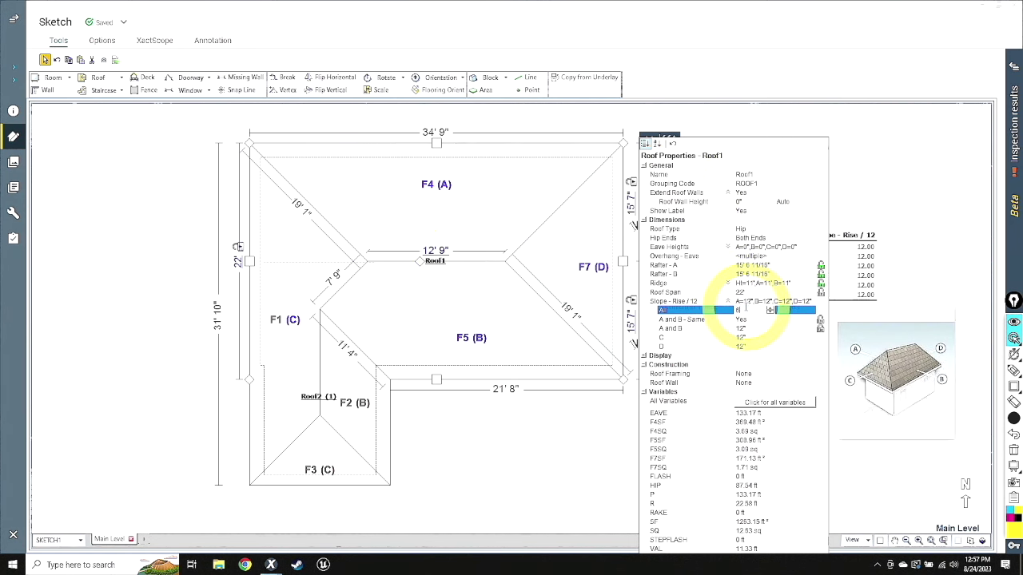
key(Return)
click(520, 437)
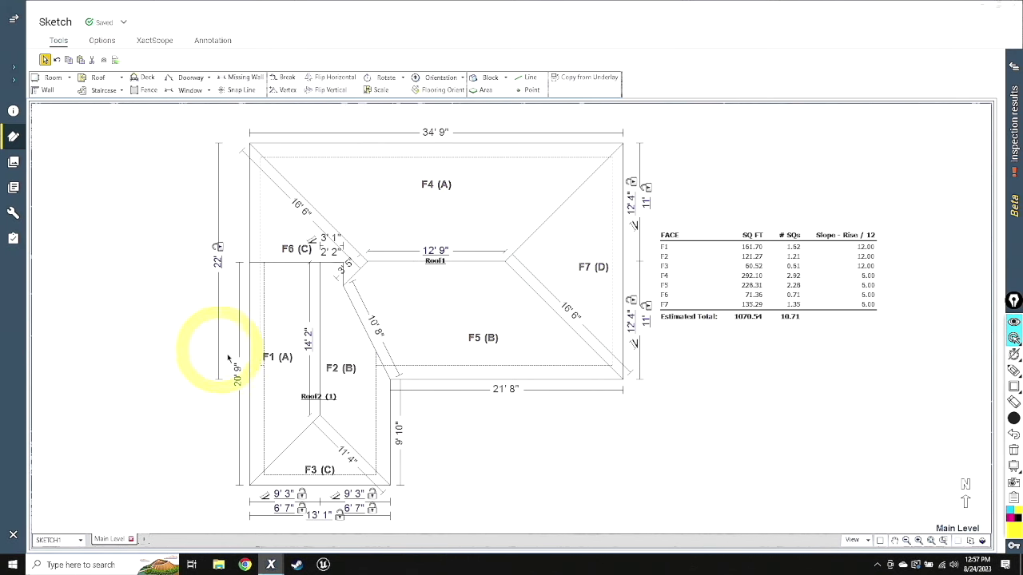
Select Roof2, orbit the roofs in 3D view, then return to the top-down view.
click(274, 422)
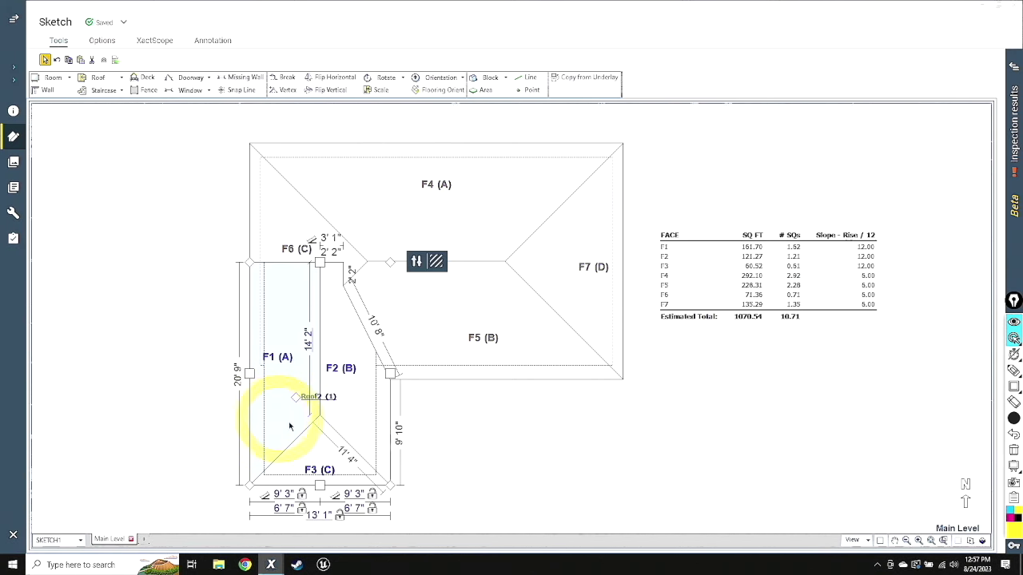
click(963, 533)
mouse_move(594, 486)
mouse_down()
mouse_move(506, 375)
mouse_move(279, 392)
mouse_up()
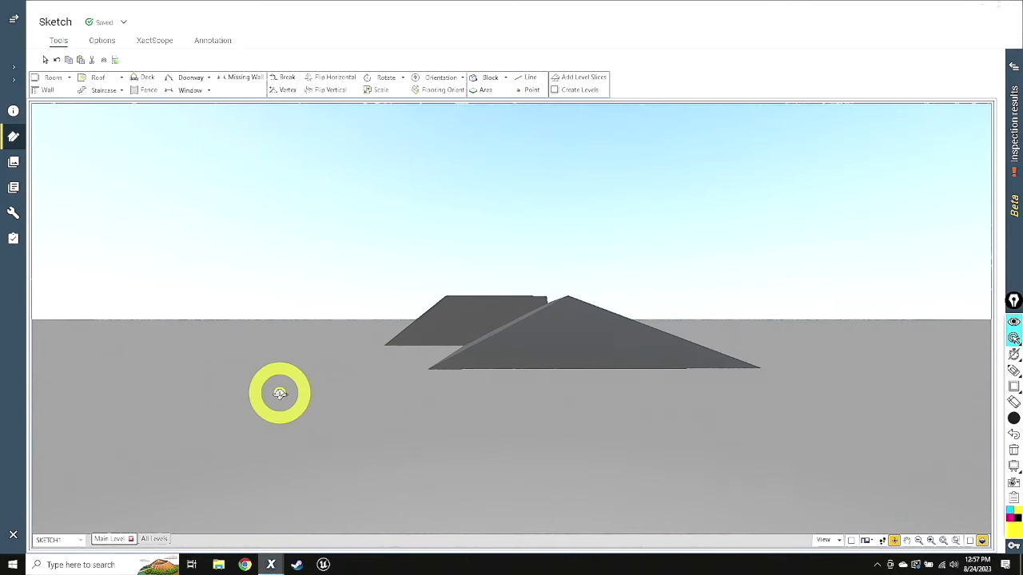
drag(484, 336, 501, 326)
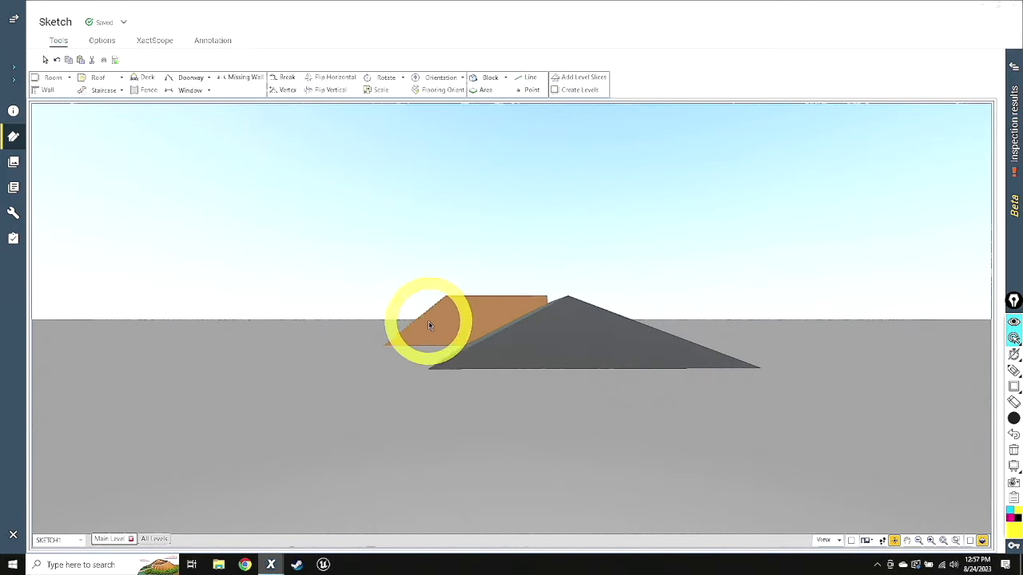
mouse_move(334, 372)
mouse_down()
mouse_move(315, 367)
mouse_move(608, 365)
mouse_move(448, 393)
mouse_move(549, 401)
mouse_move(504, 359)
mouse_move(376, 464)
mouse_up()
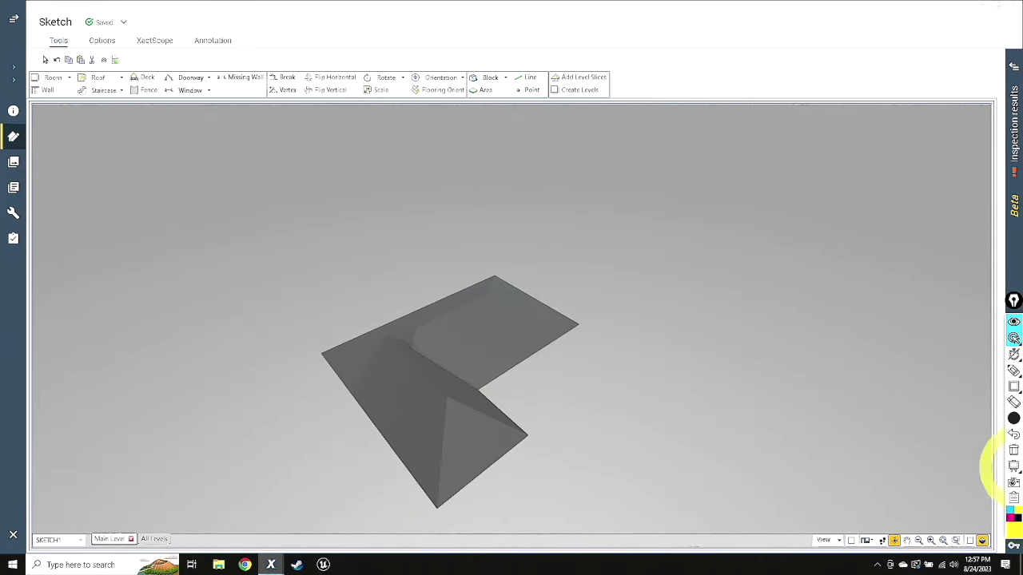
click(969, 550)
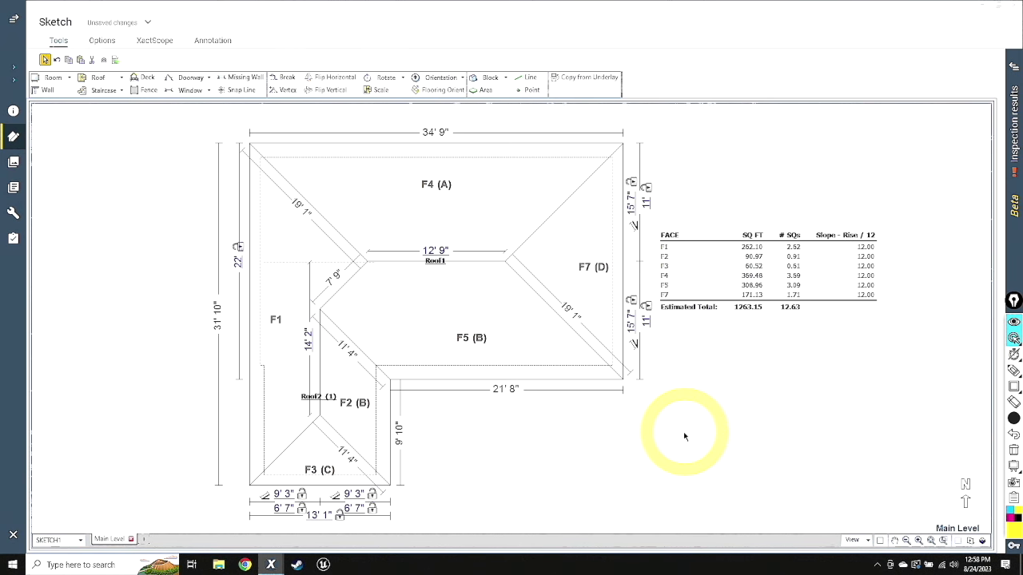
click(444, 316)
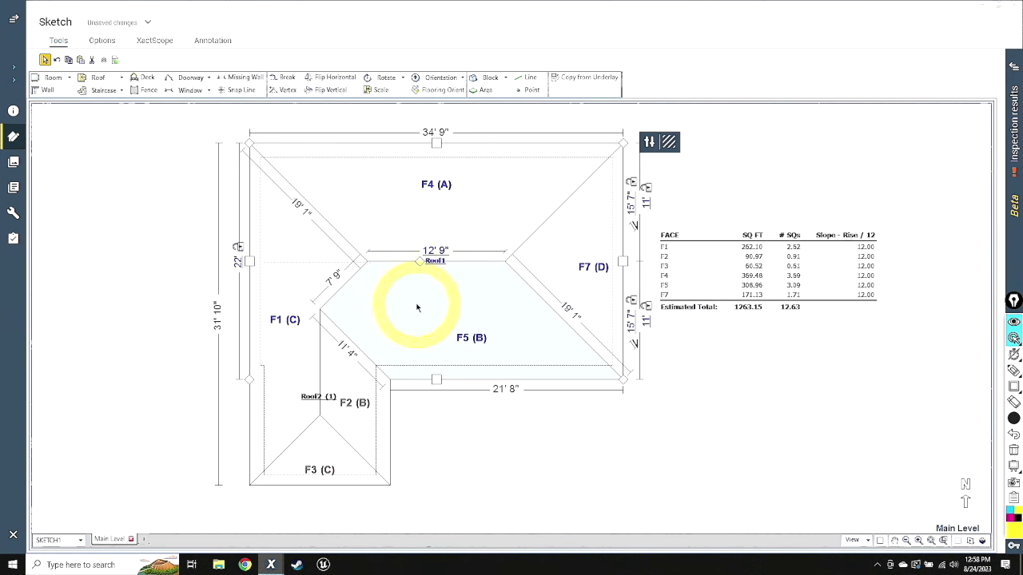
click(436, 263)
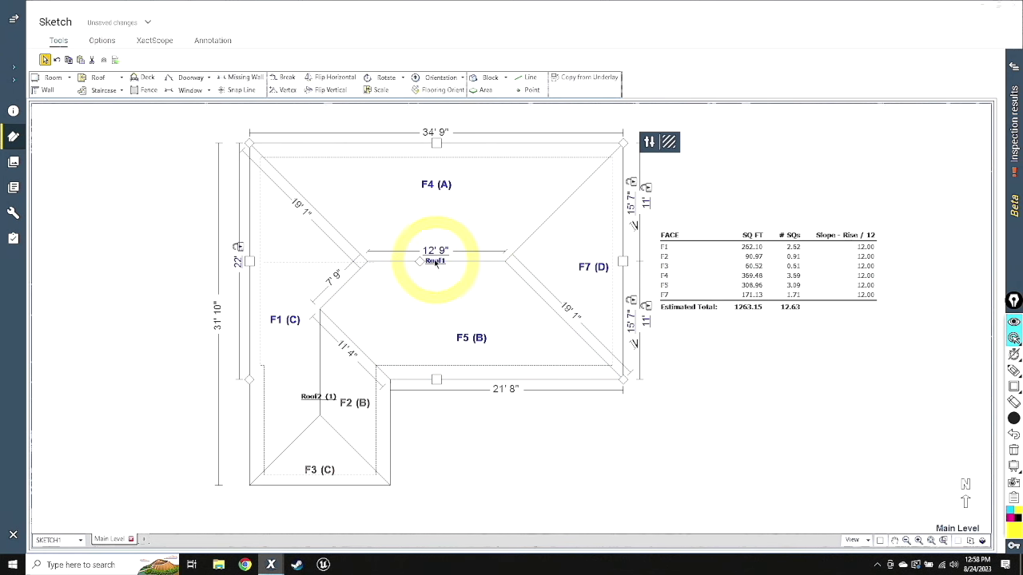
click(315, 398)
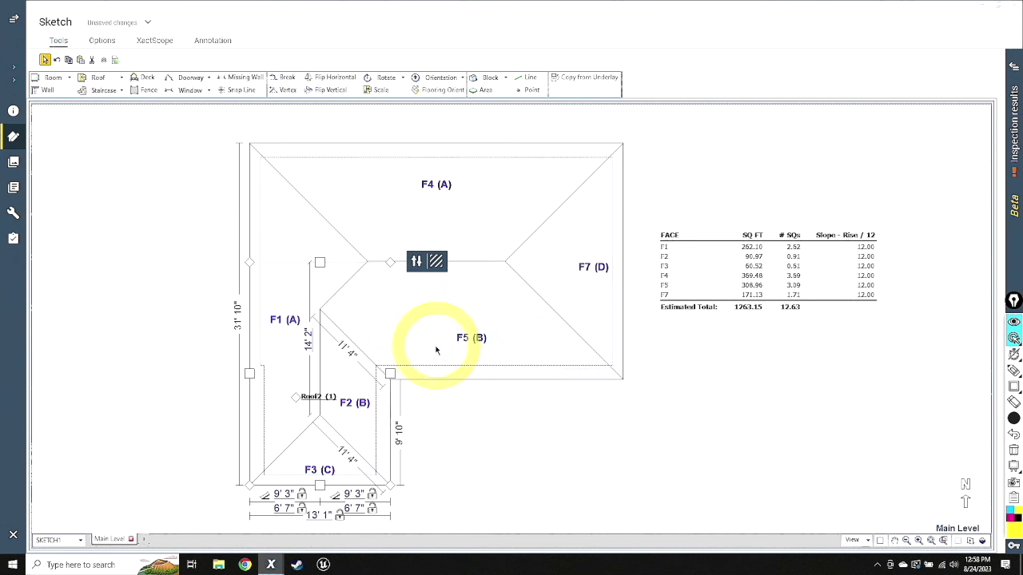
click(357, 372)
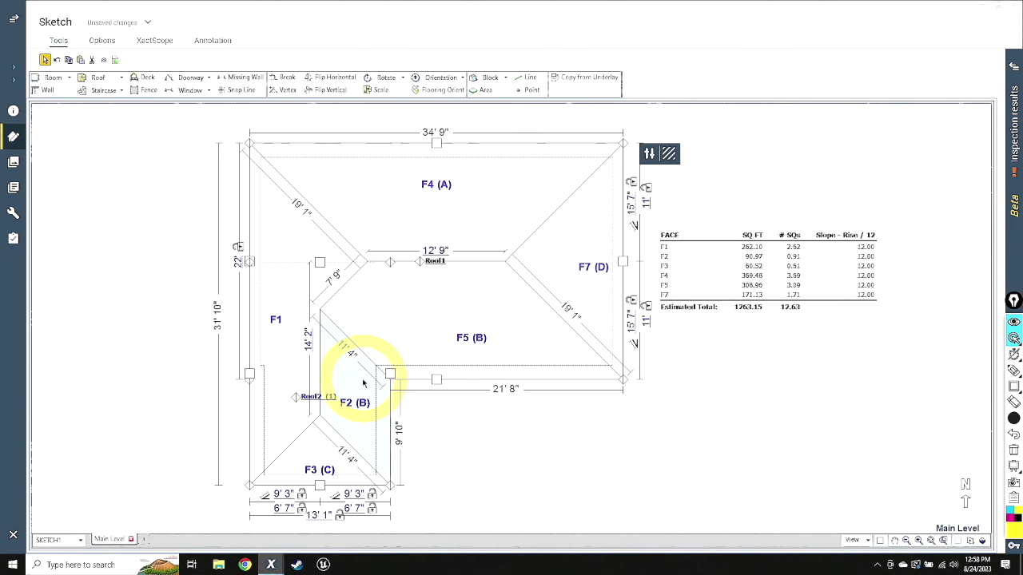